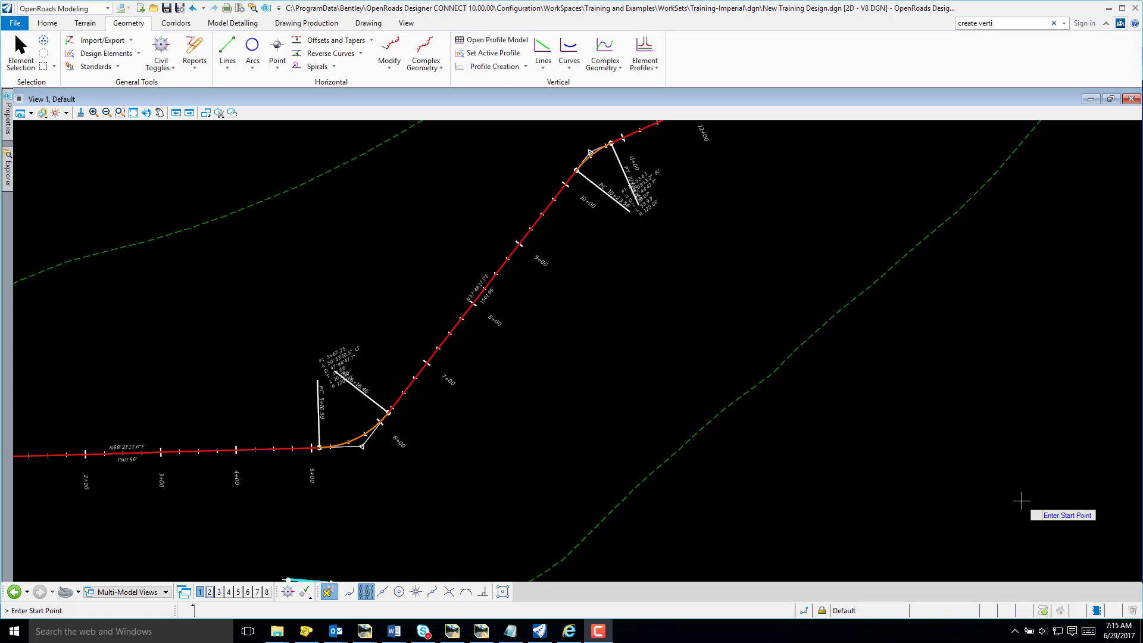
- Keep the OpenRoads Modeling workflow selected from the Workflow list
left_click(108, 9)
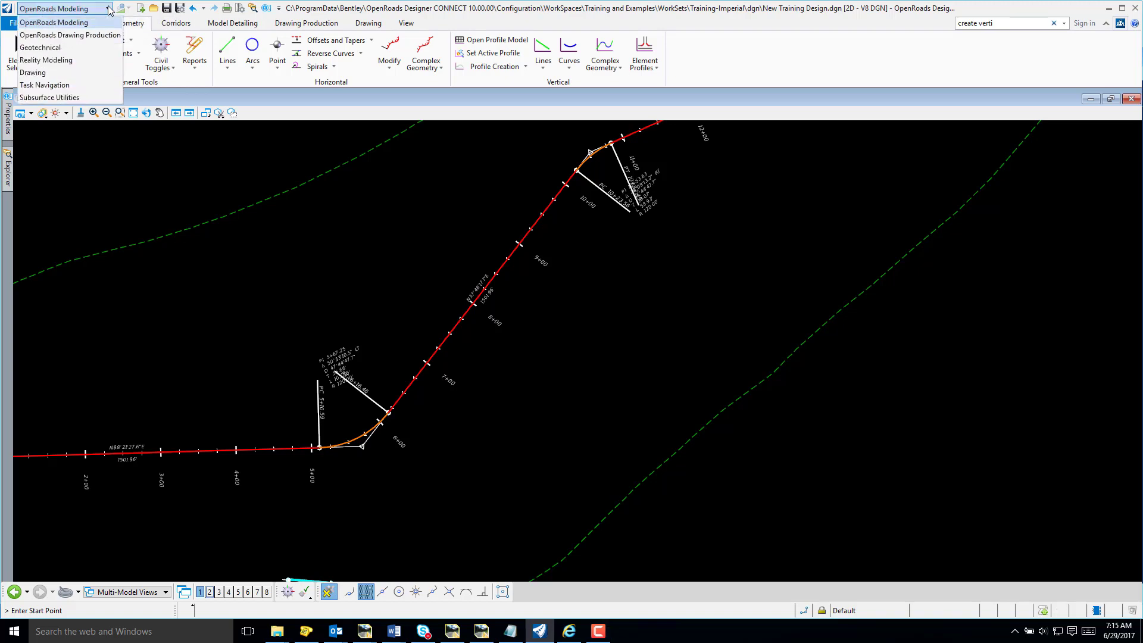
left_click(90, 22)
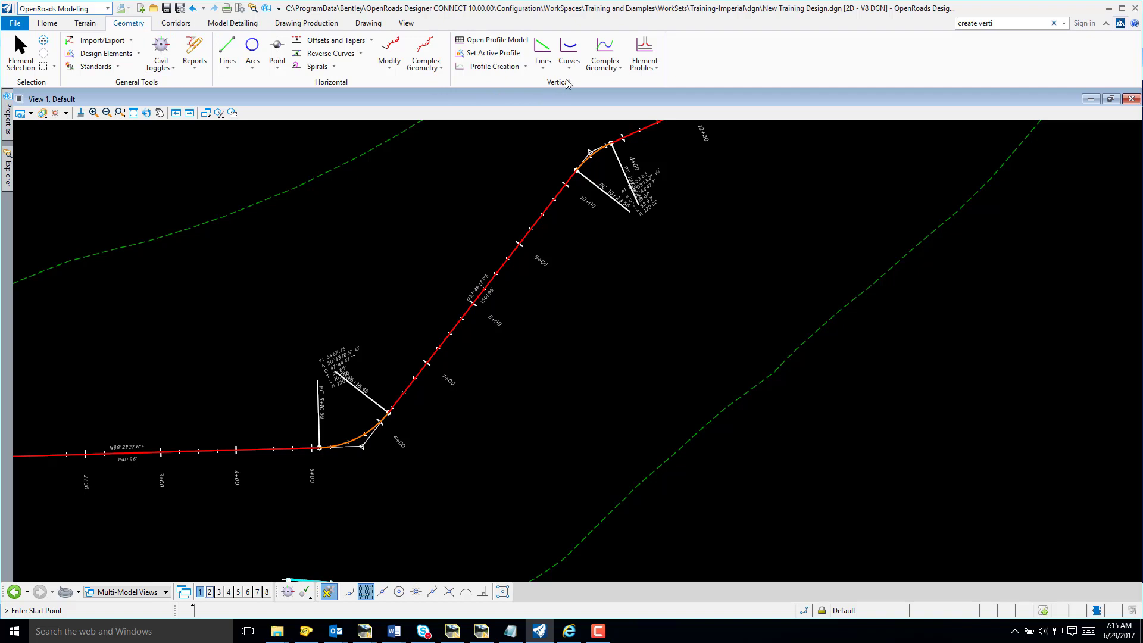
- Display the centerline alignment's profile, with existing ground, in View 3
left_click(502, 43)
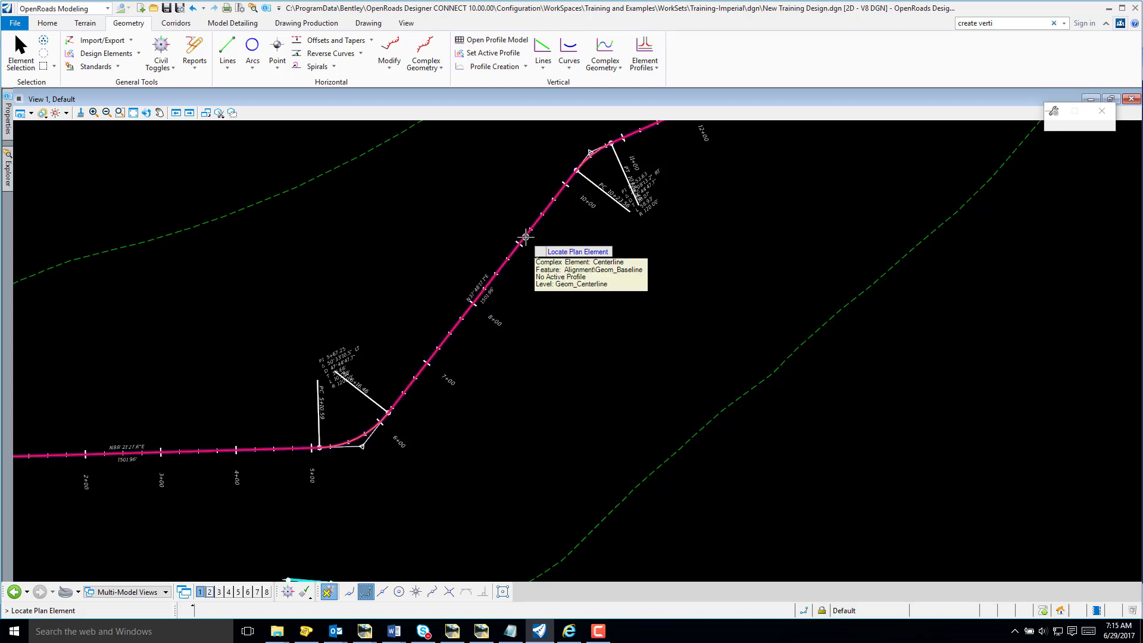
left_click(525, 236)
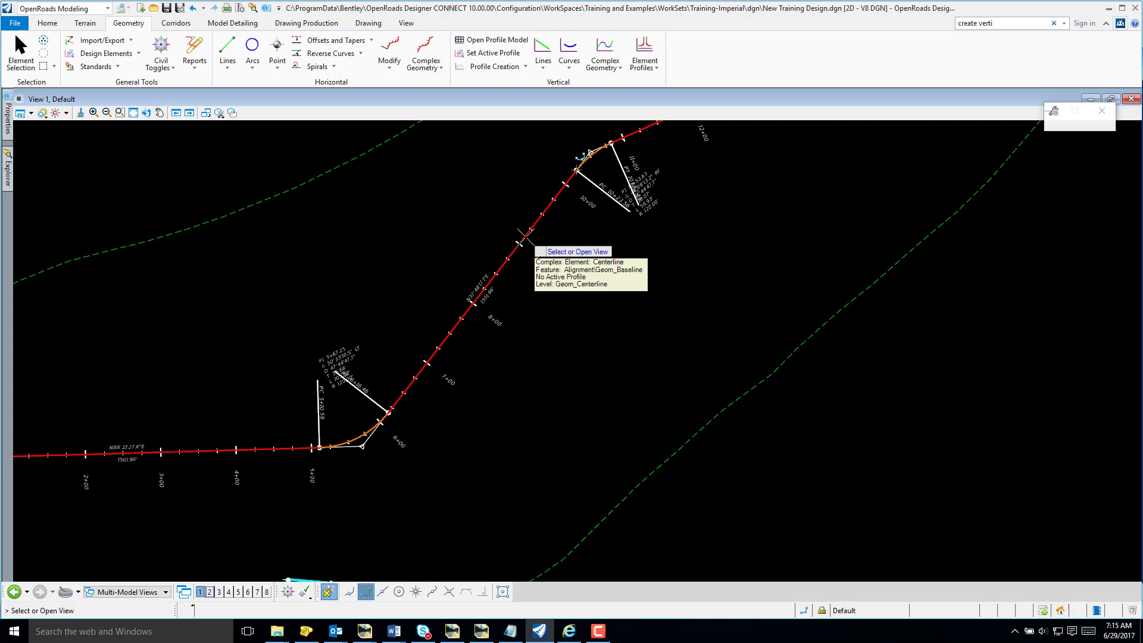
left_click(219, 593)
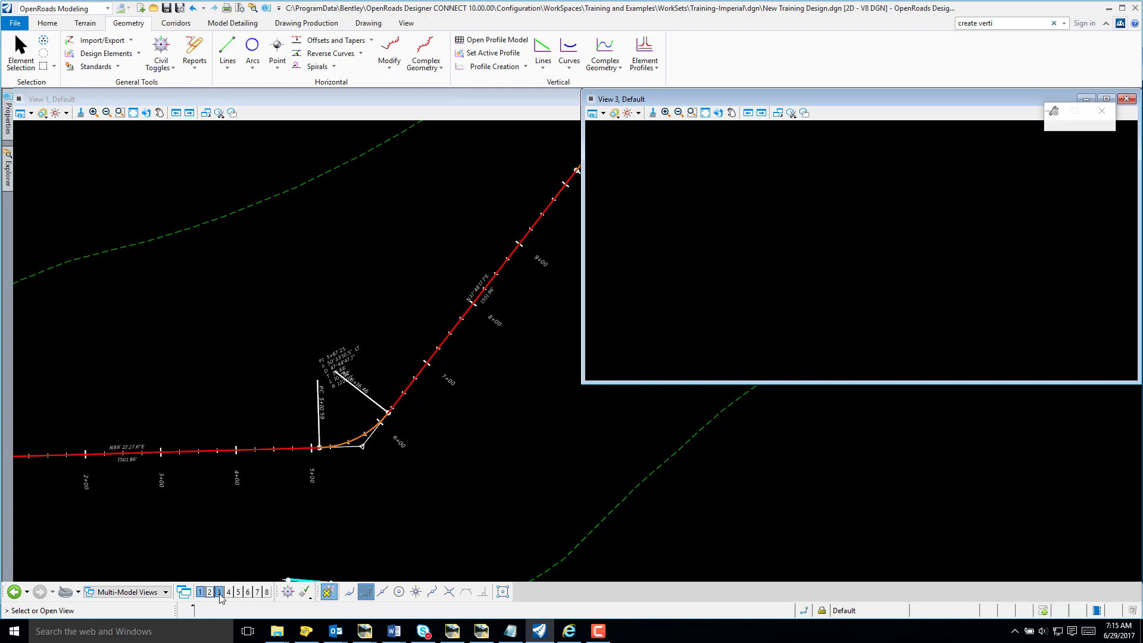
left_click(668, 309)
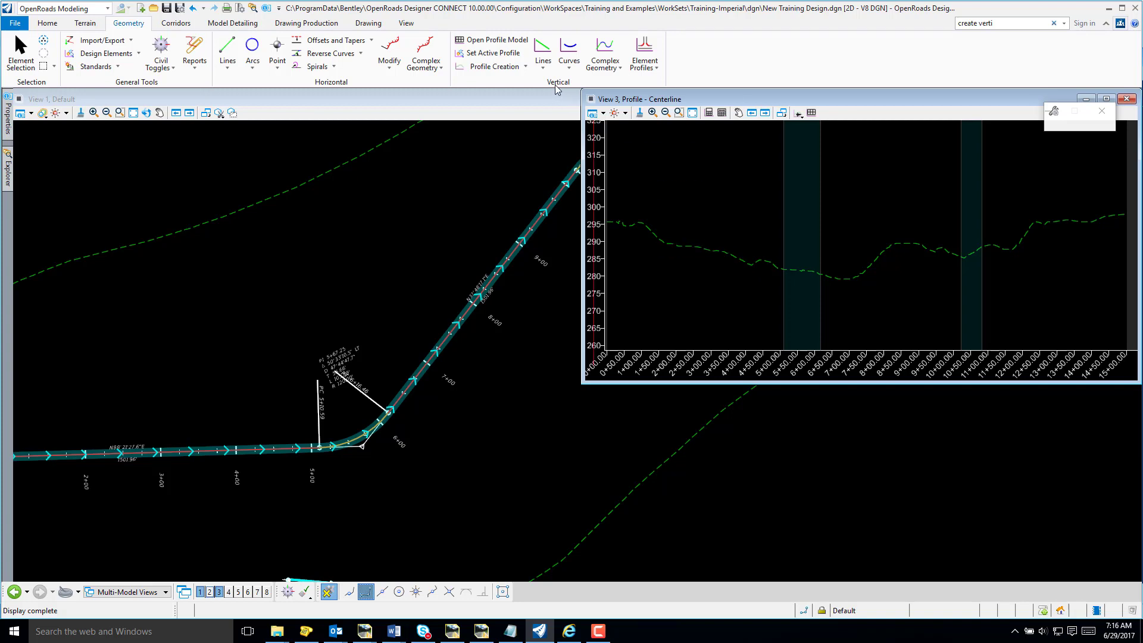
left_click(544, 68)
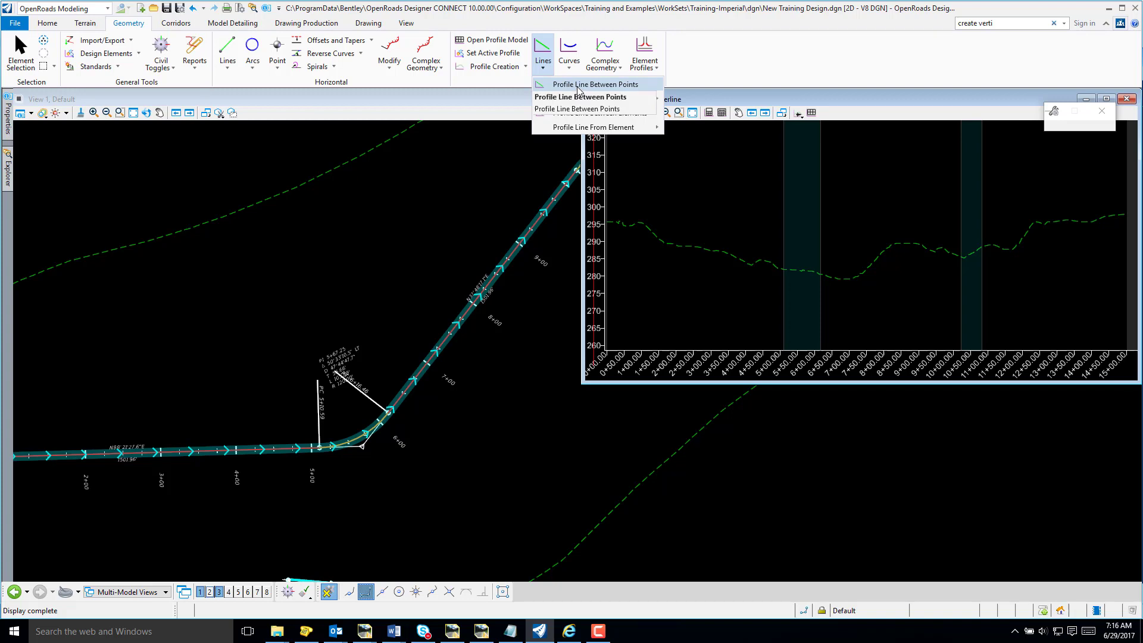
- Draw the first profile tangent at a locked -3.00% slope, ending near station 7+00
left_click(612, 190)
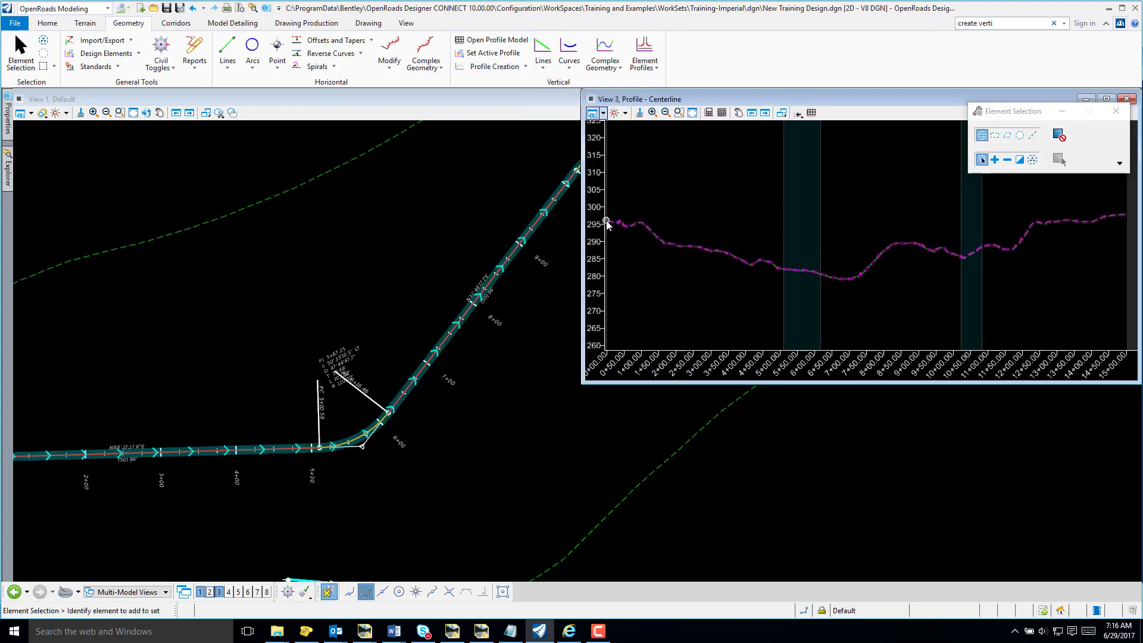
mouse_move(609, 222)
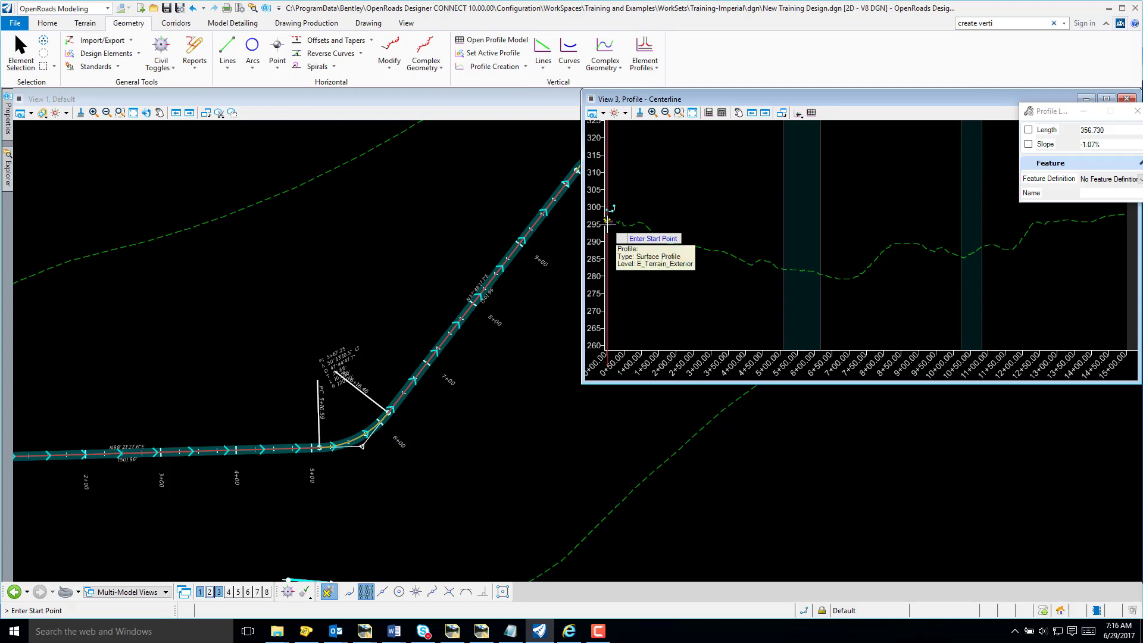
left_click(607, 221)
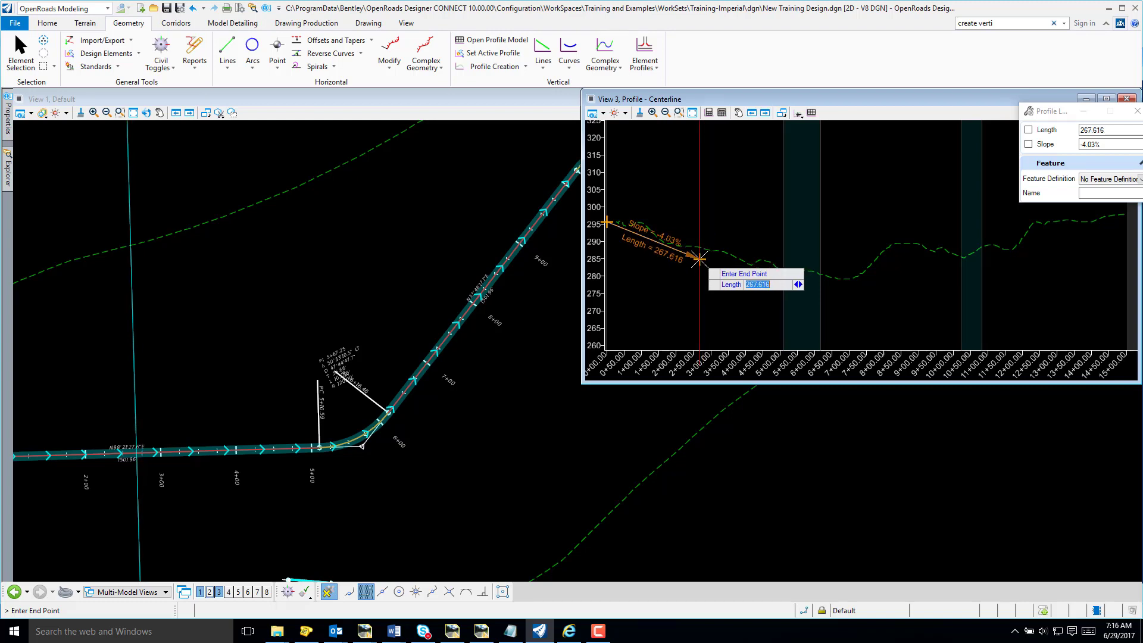
key("Right")
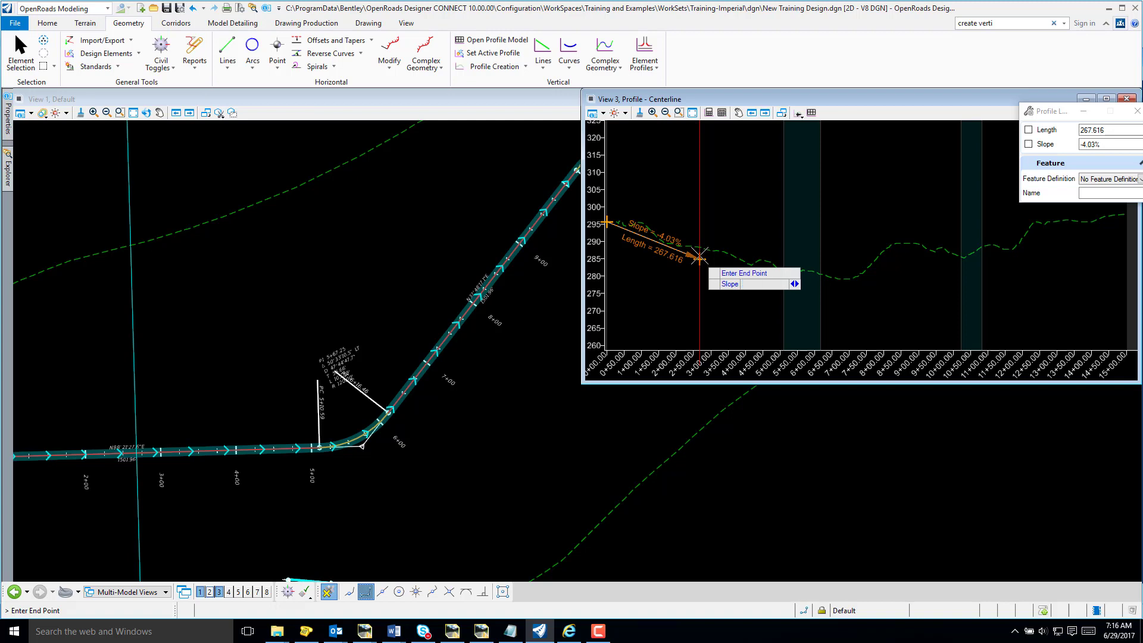
type("-3")
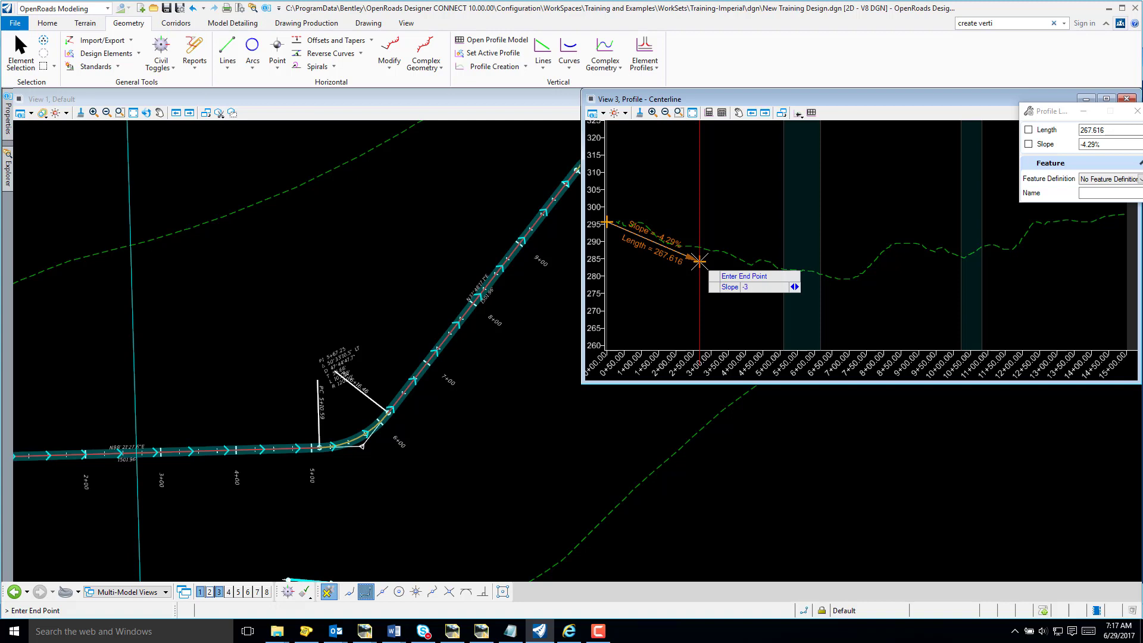
key("Return")
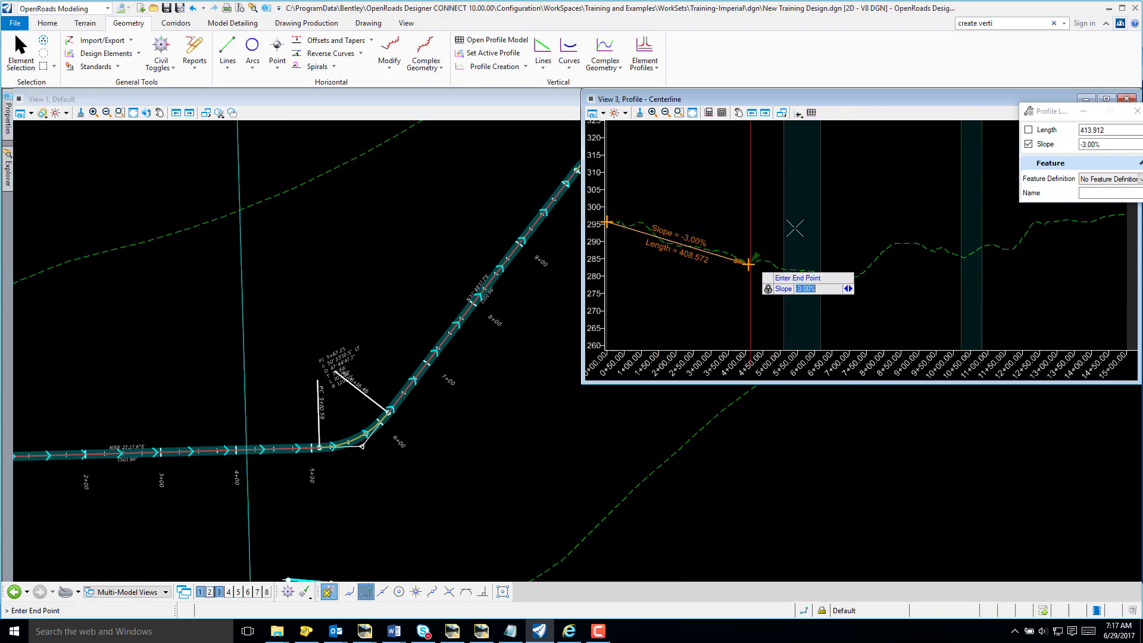
left_click_drag(880, 98, 623, 112)
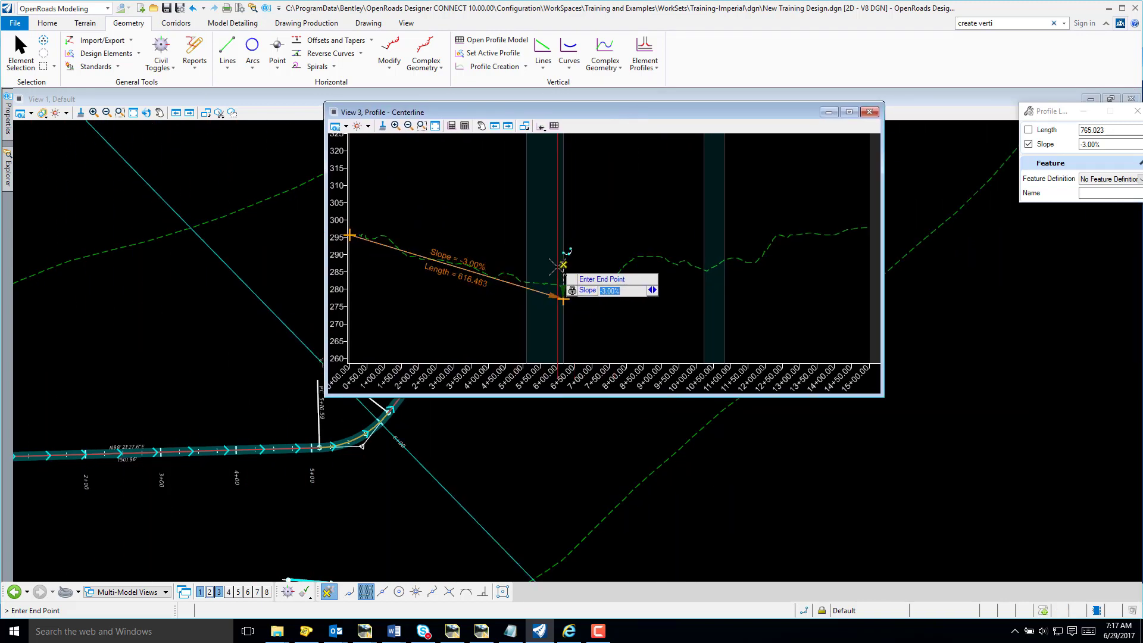
left_click(580, 305)
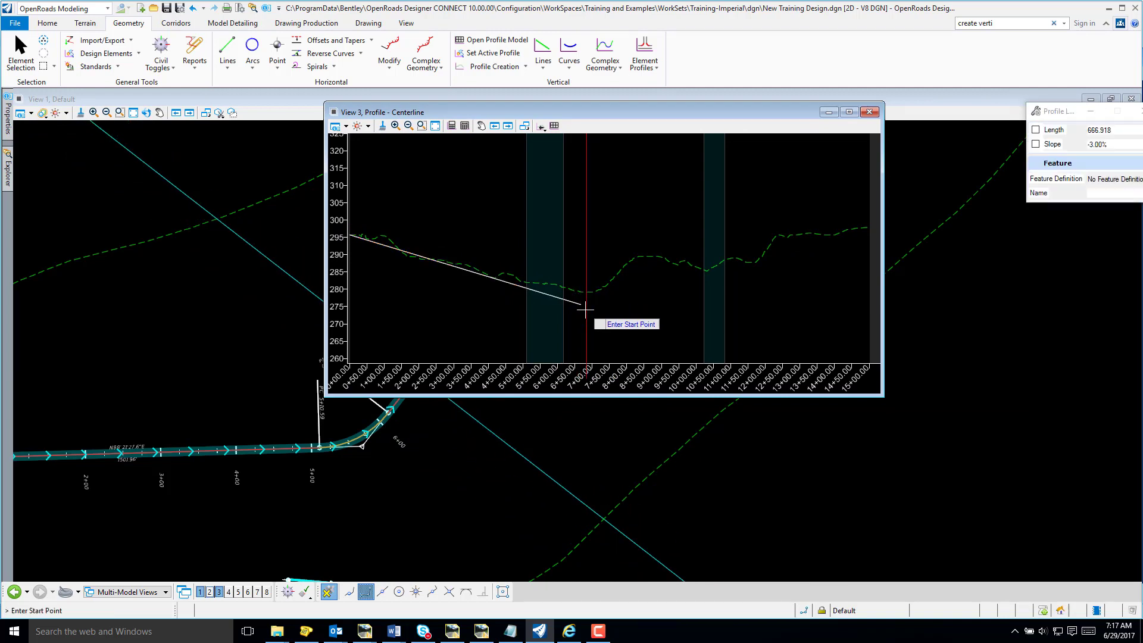
- Draw a rising tangent to near elevation 300, then a final tangent to the profile's end
left_click(582, 305)
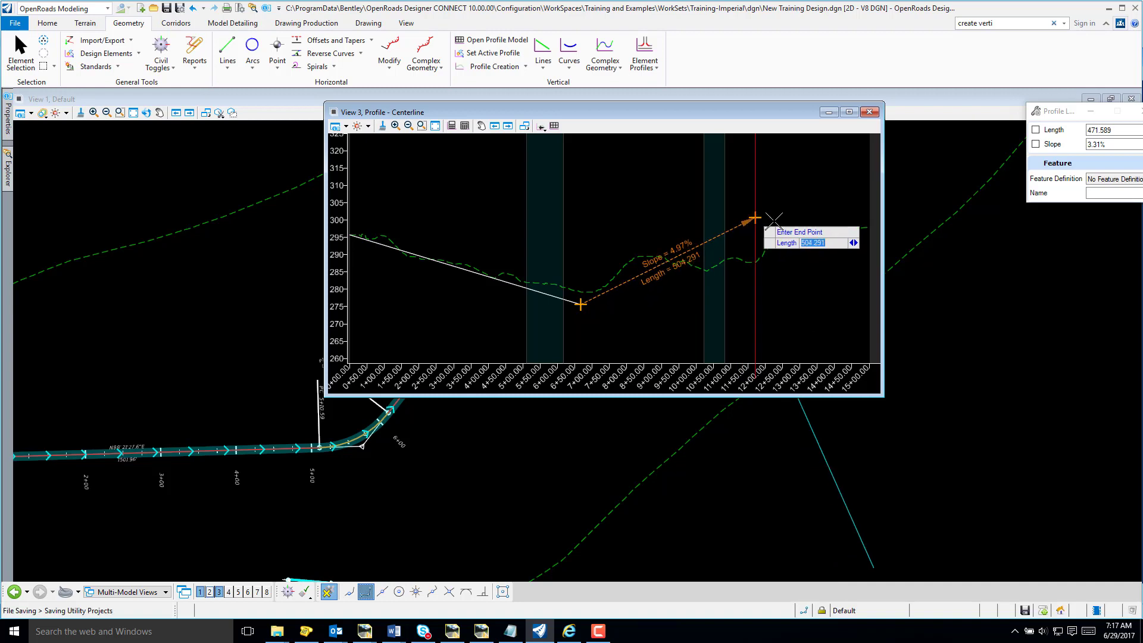
left_click(754, 219)
left_click(755, 219)
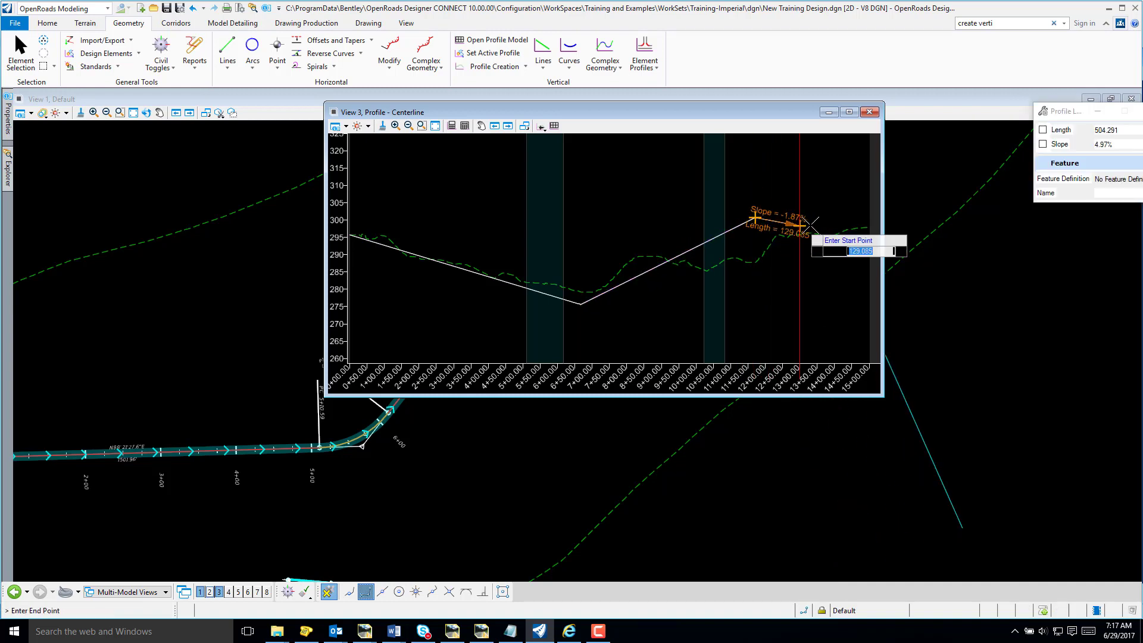
left_click(857, 227)
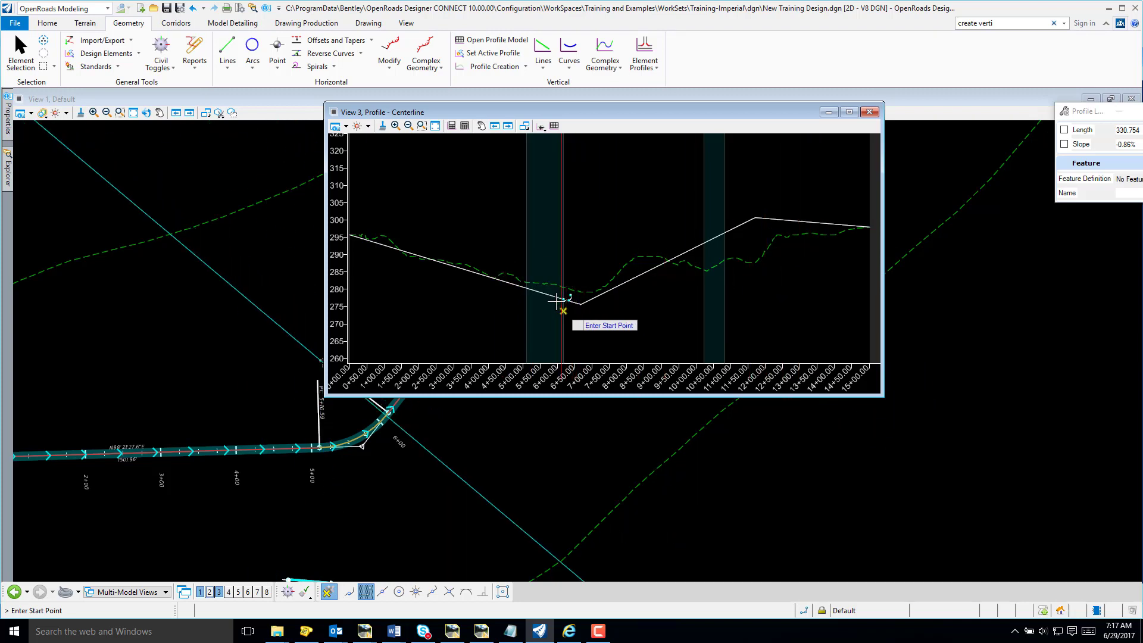
- Fit a sag parabola between the descending and rising tangents, trimming both tangents
left_click(576, 69)
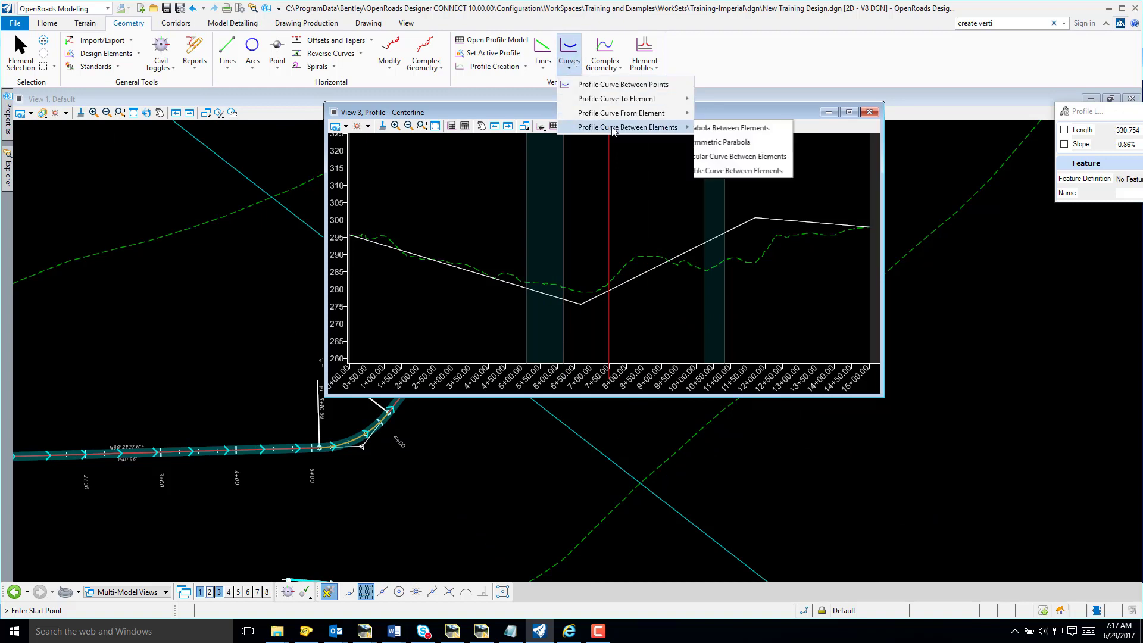
mouse_move(627, 128)
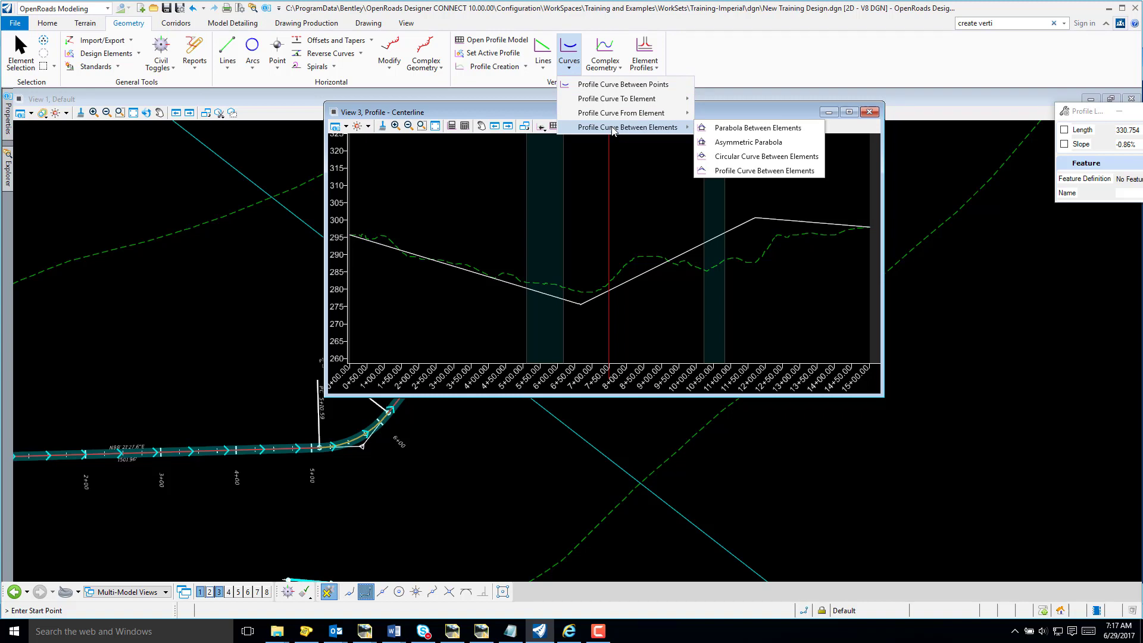
left_click(748, 136)
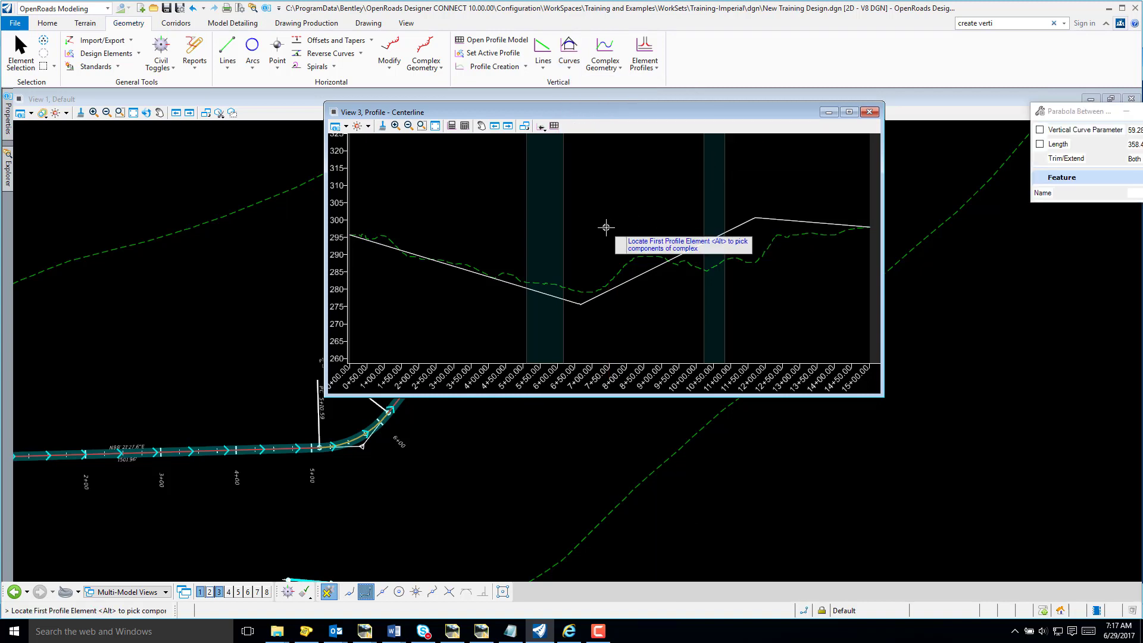
left_click(544, 292)
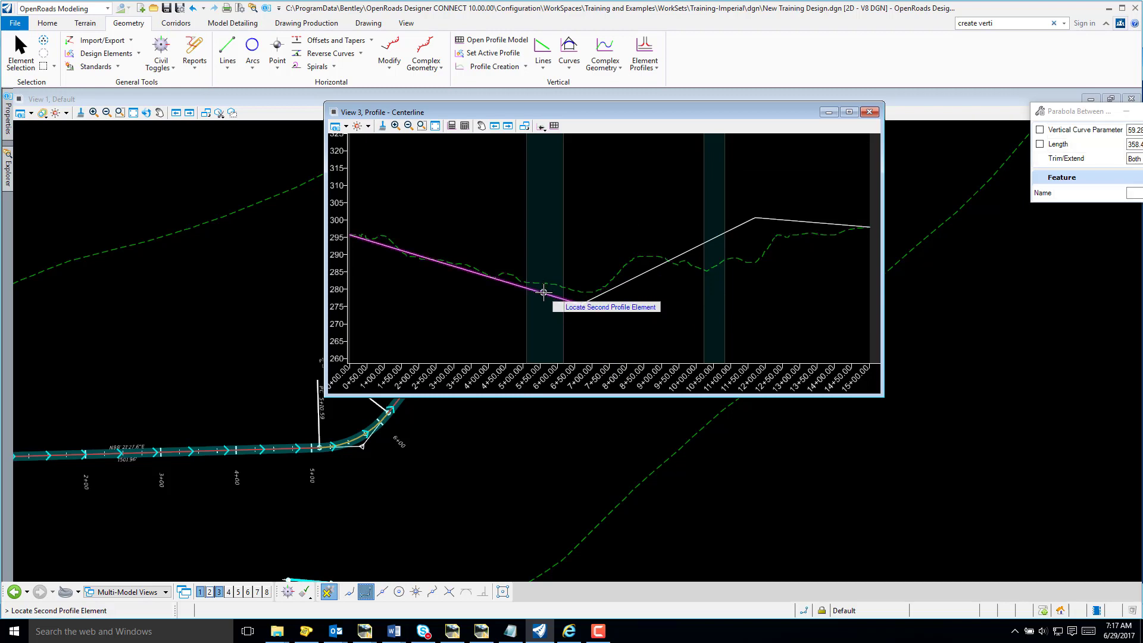
left_click(621, 284)
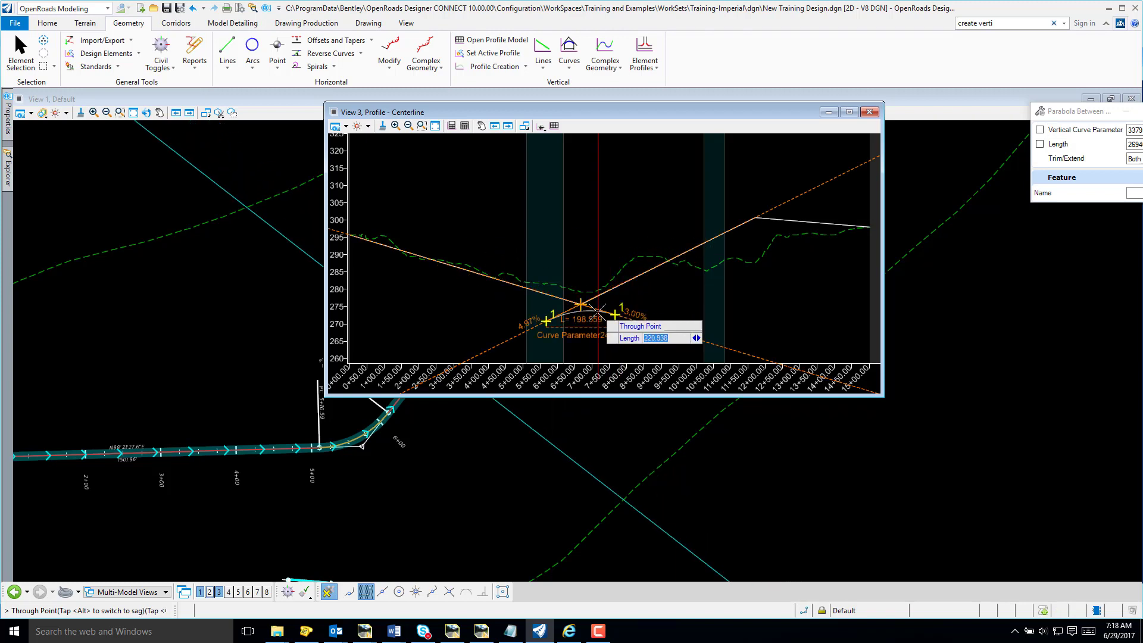
key("alt")
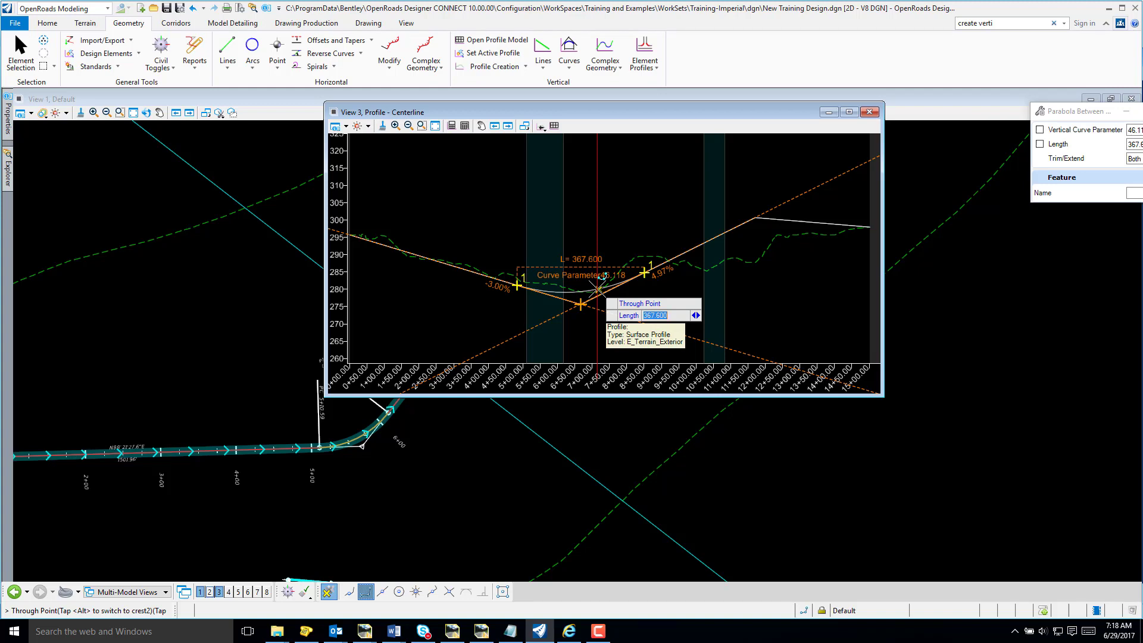
left_click(597, 288)
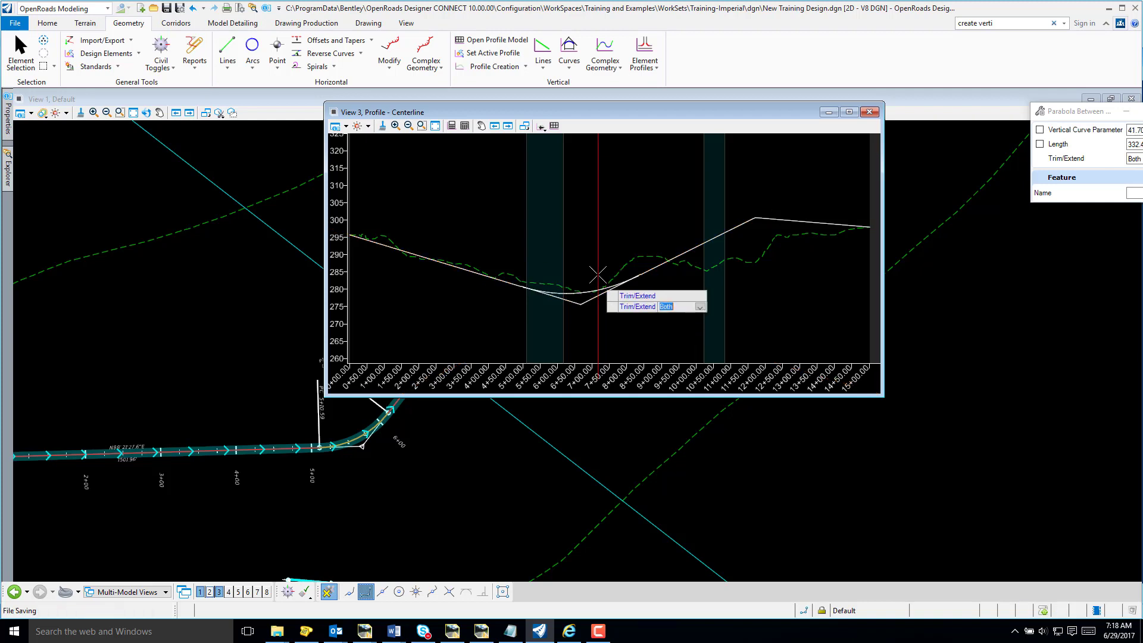
left_click(597, 274)
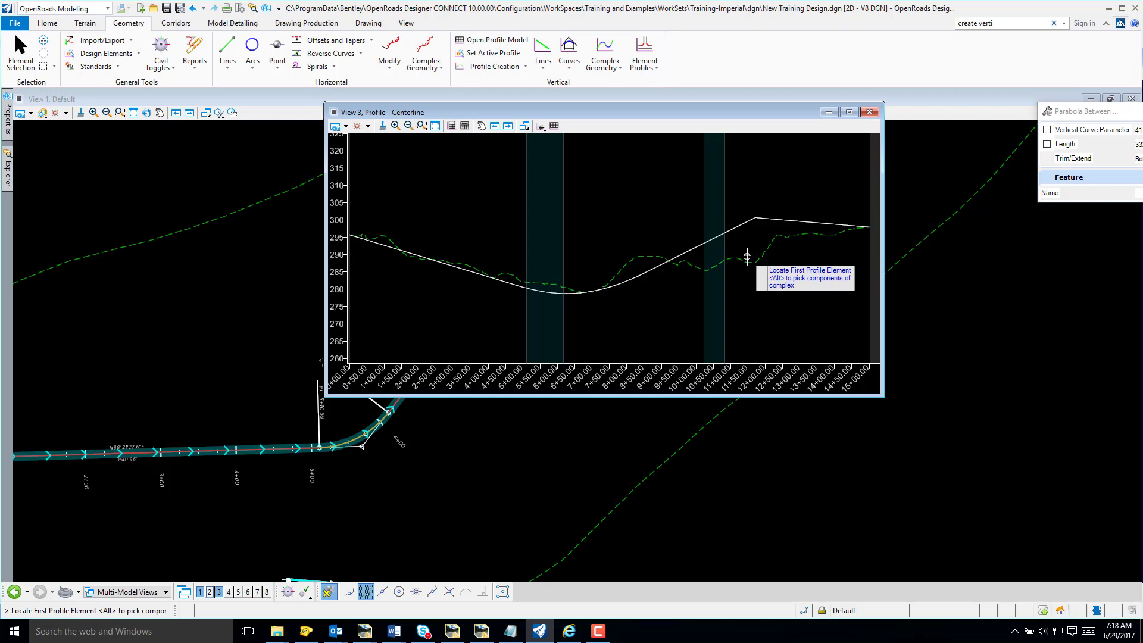
- Fit a crest parabola between the rising and final tangents, trimming both tangents
left_click(741, 225)
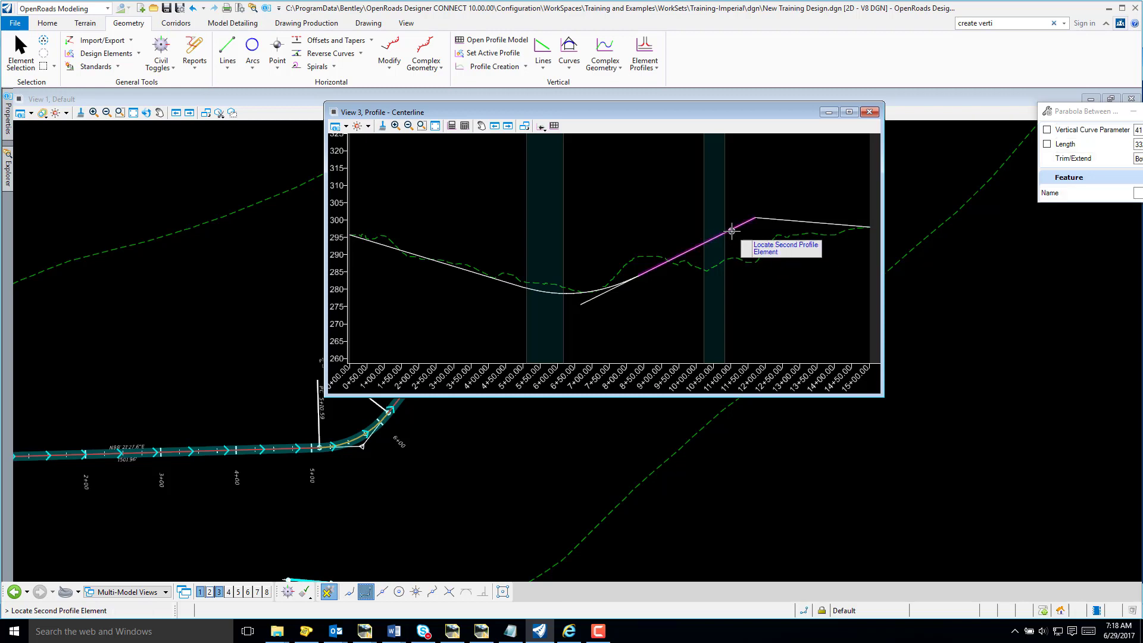
left_click(777, 222)
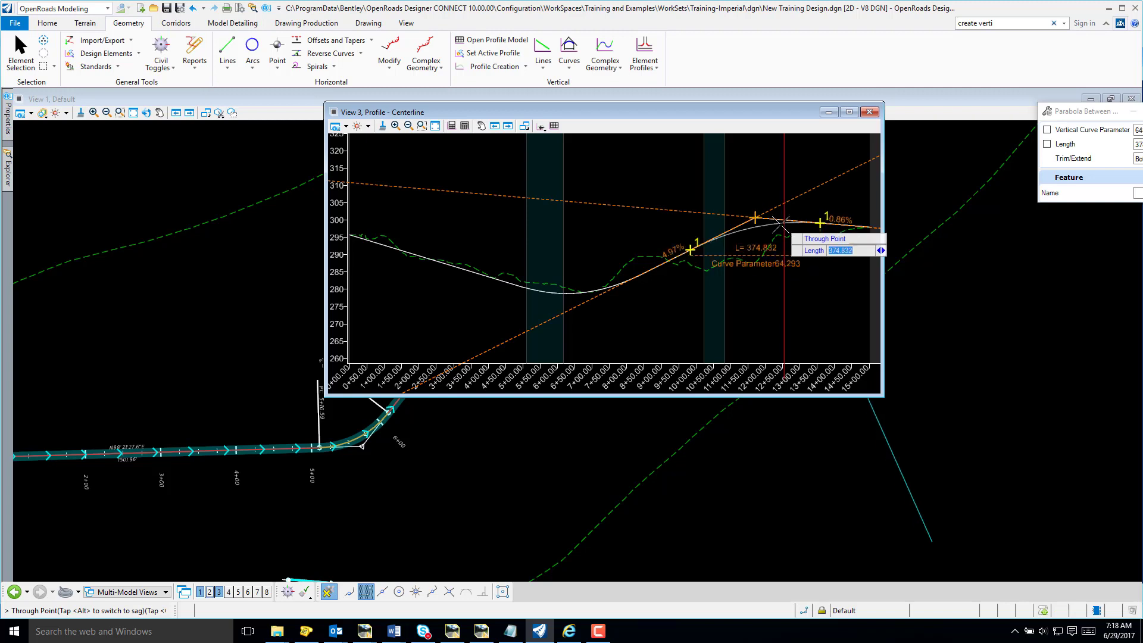
left_click(750, 225)
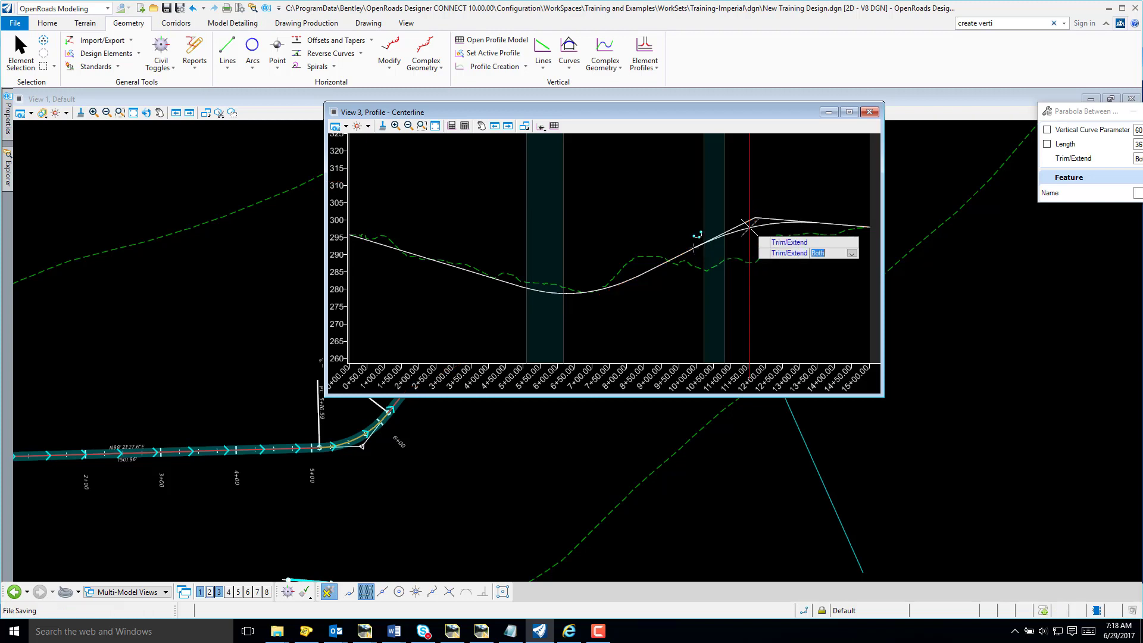
left_click(748, 237)
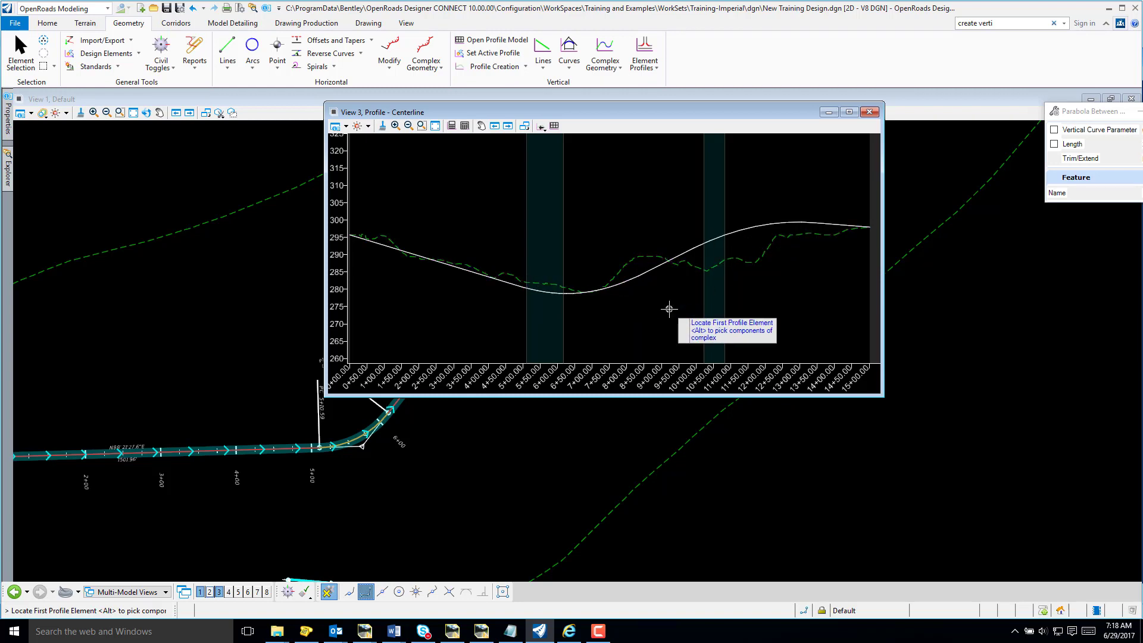
- Select the first tangent to check its grade, then clear the selection
left_click(19, 54)
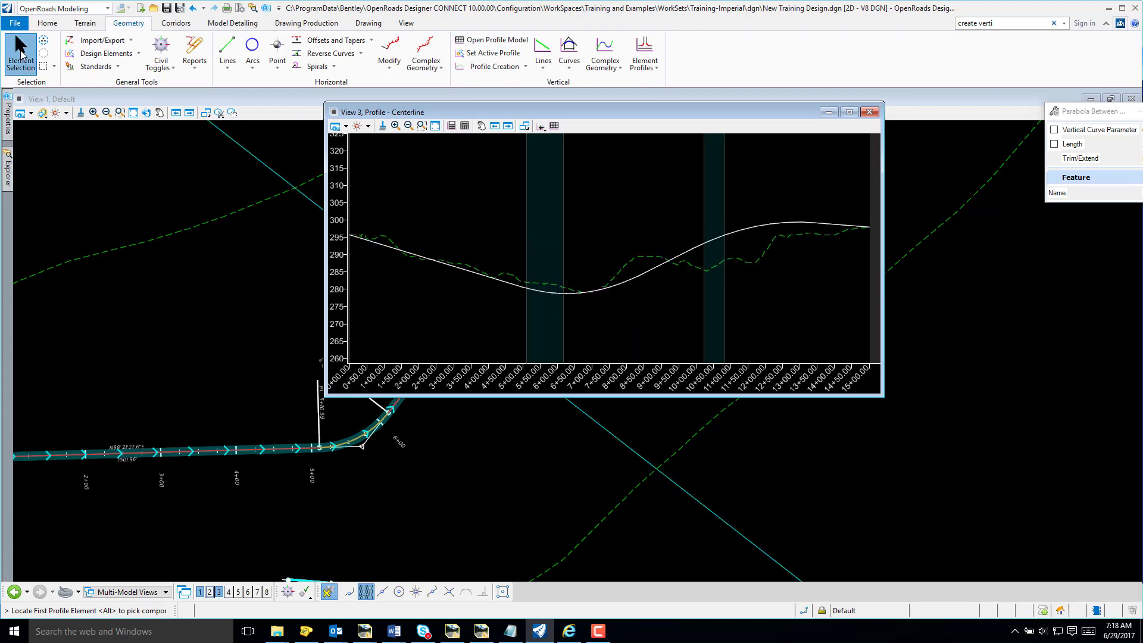
left_click(380, 248)
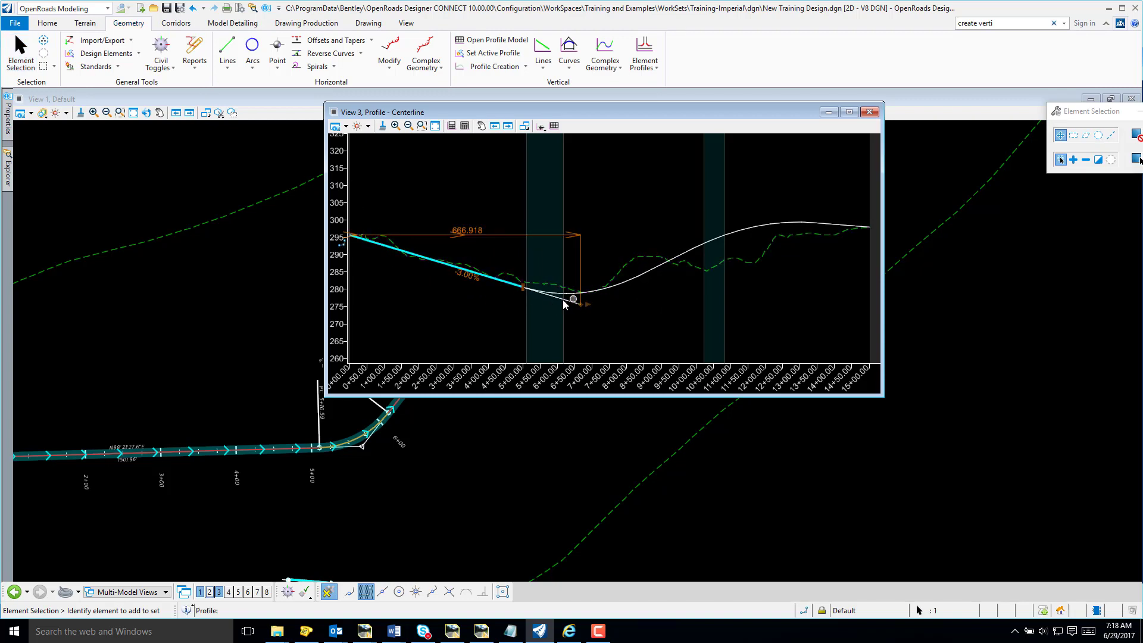
left_click(619, 288)
left_click(640, 316)
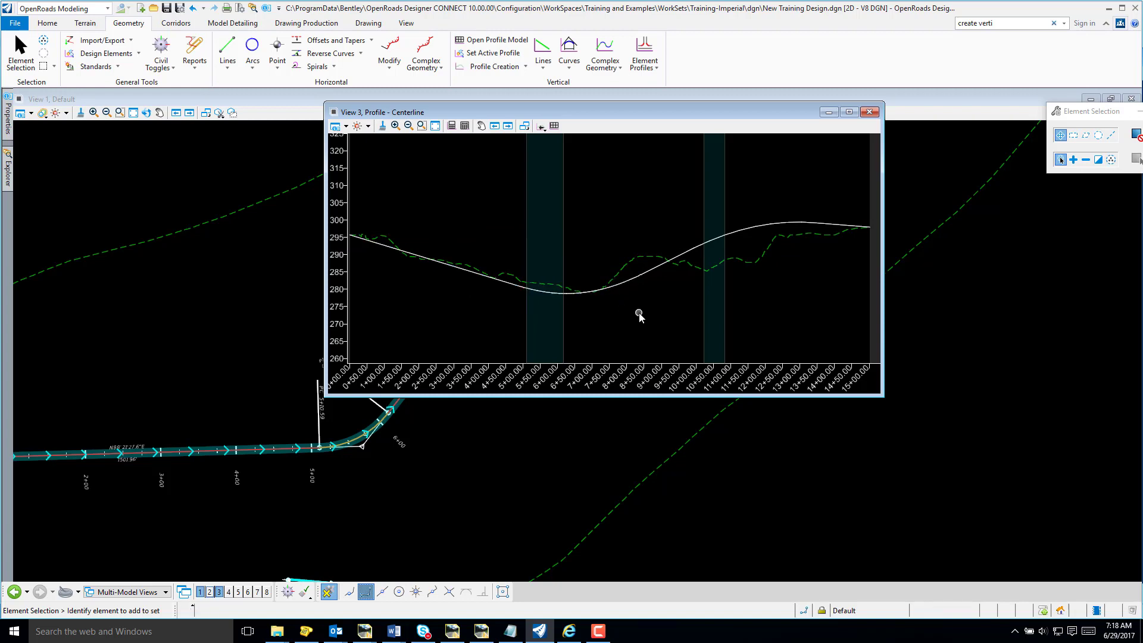
- Chain the tangents and curves into a profile complex named 'Mainline', starting from the first tangent
left_click(616, 70)
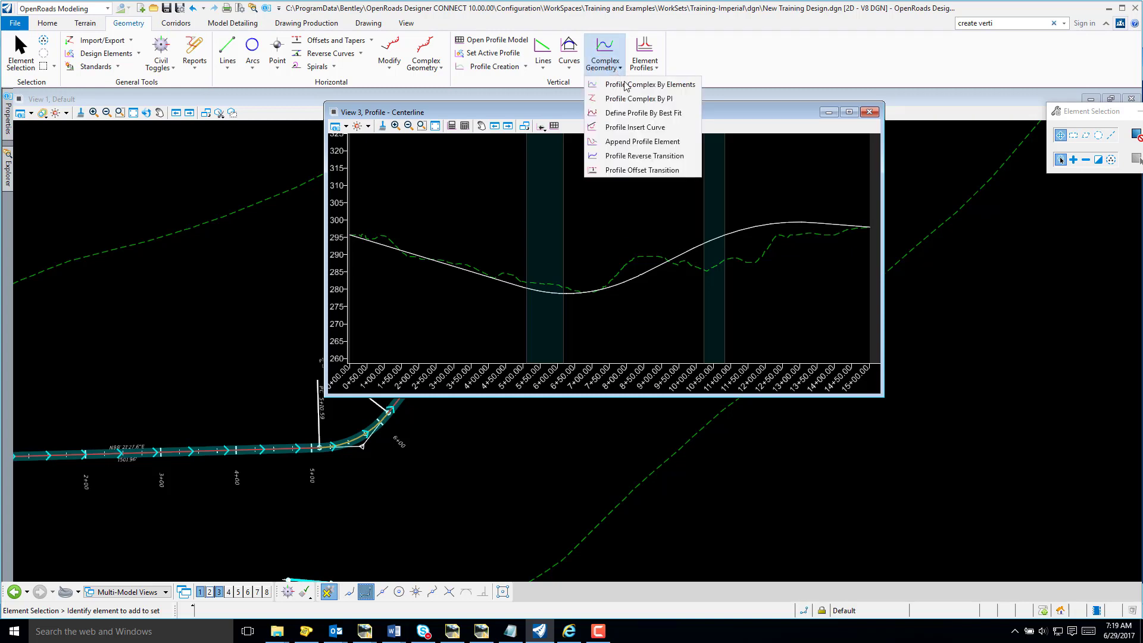
left_click(628, 85)
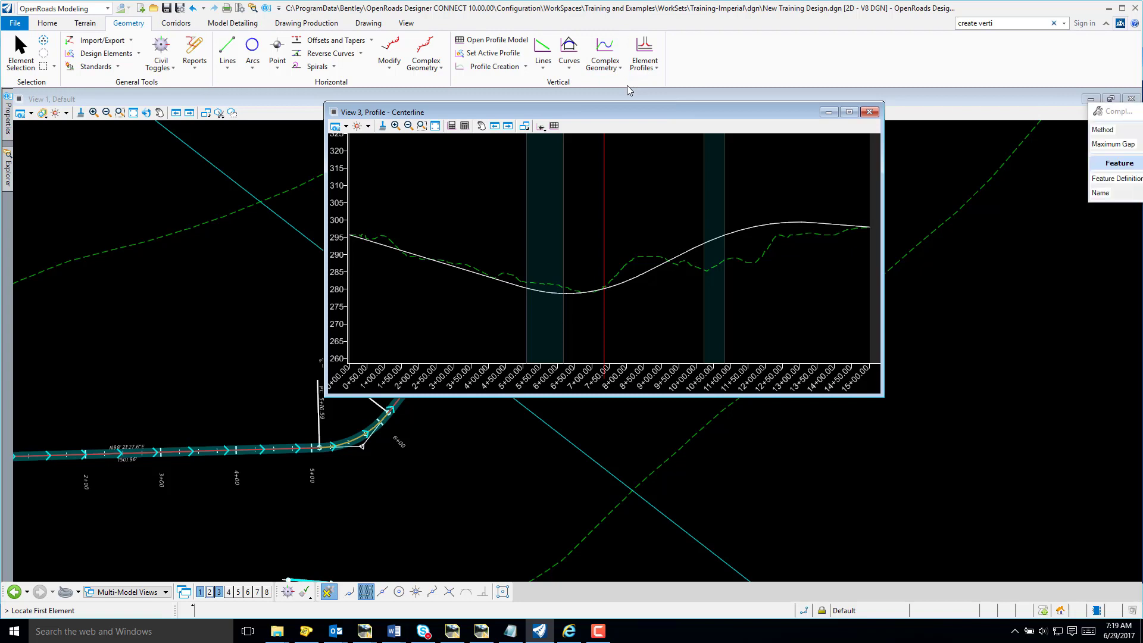
left_click_drag(1118, 113, 953, 119)
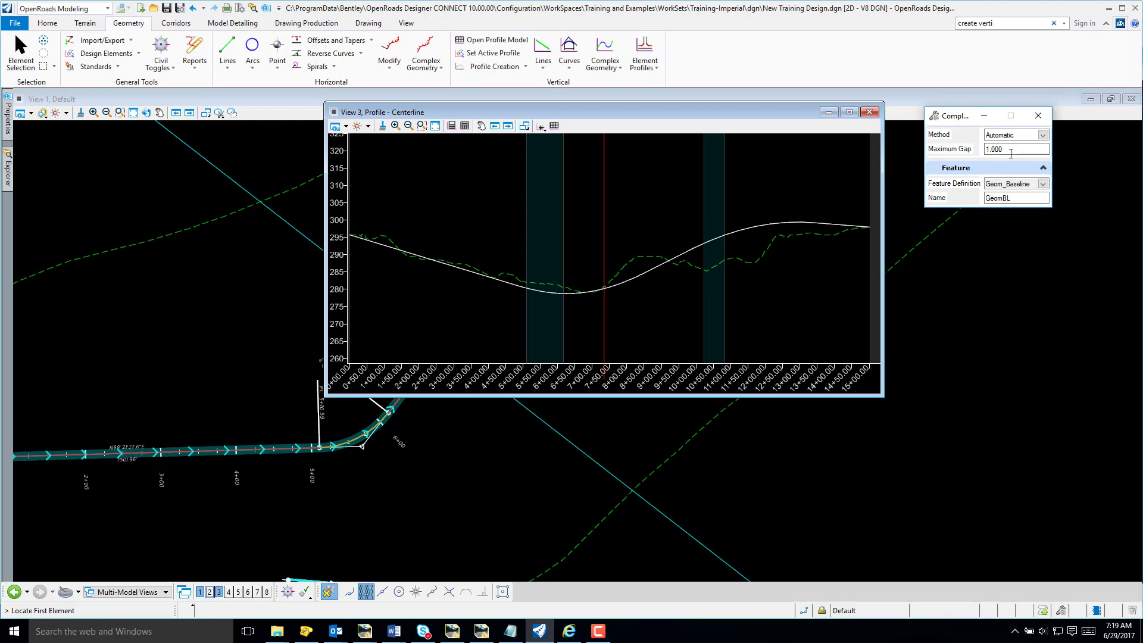
left_click(1009, 198)
double_click(984, 198)
type("Mainline")
key("Tab")
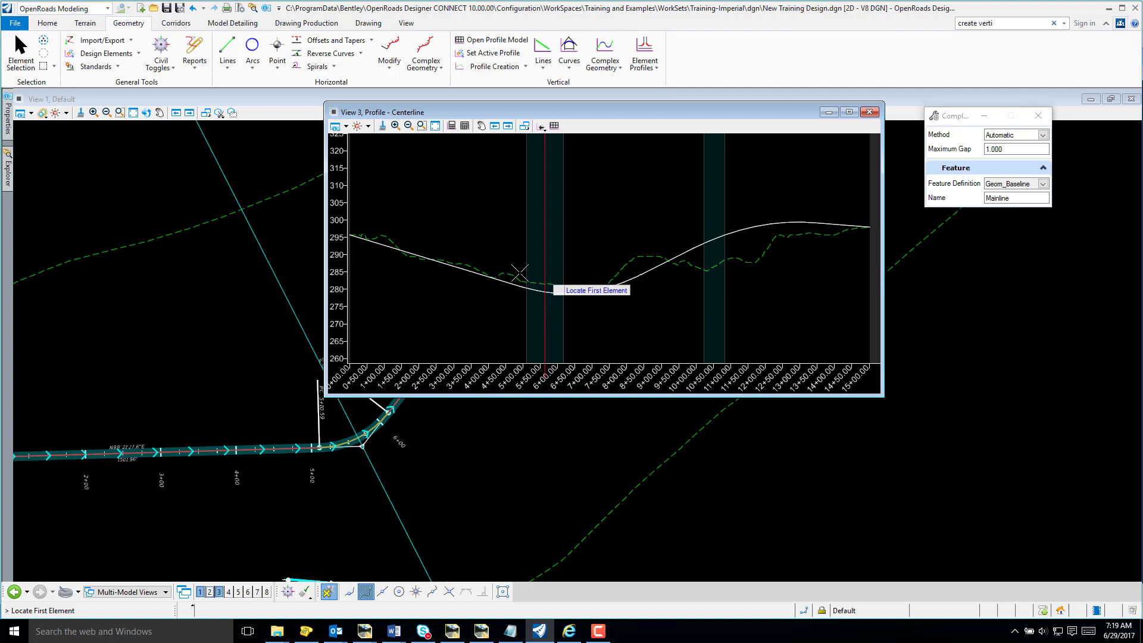
left_click(375, 244)
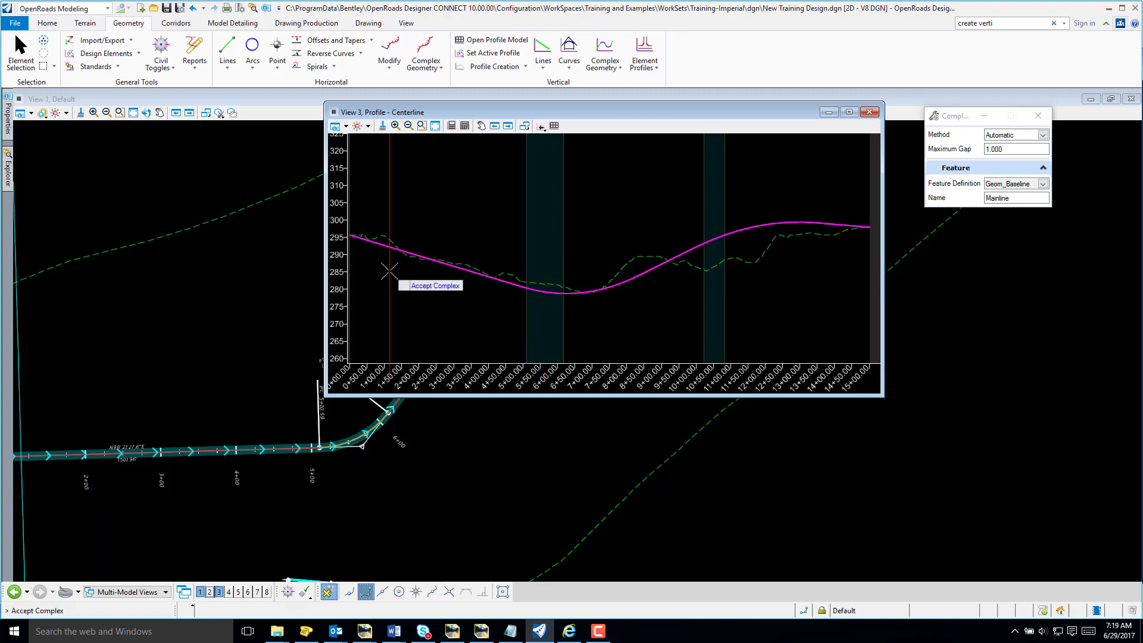
left_click(390, 271)
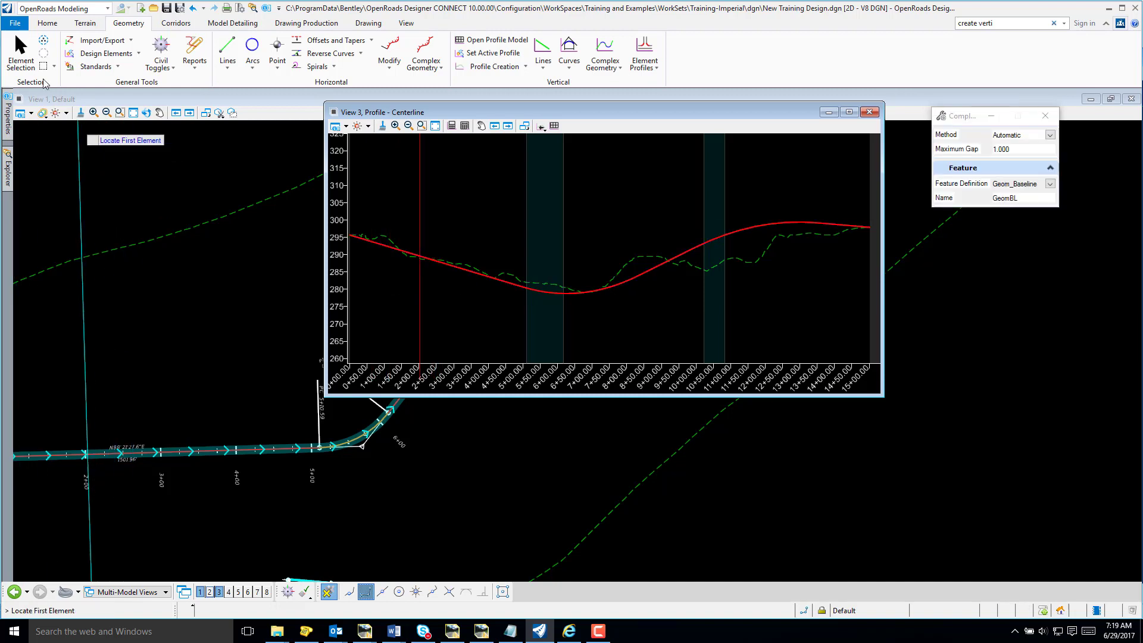
- Select the Mainline profile and generate its Vertical Alignment Review Report
left_click(22, 52)
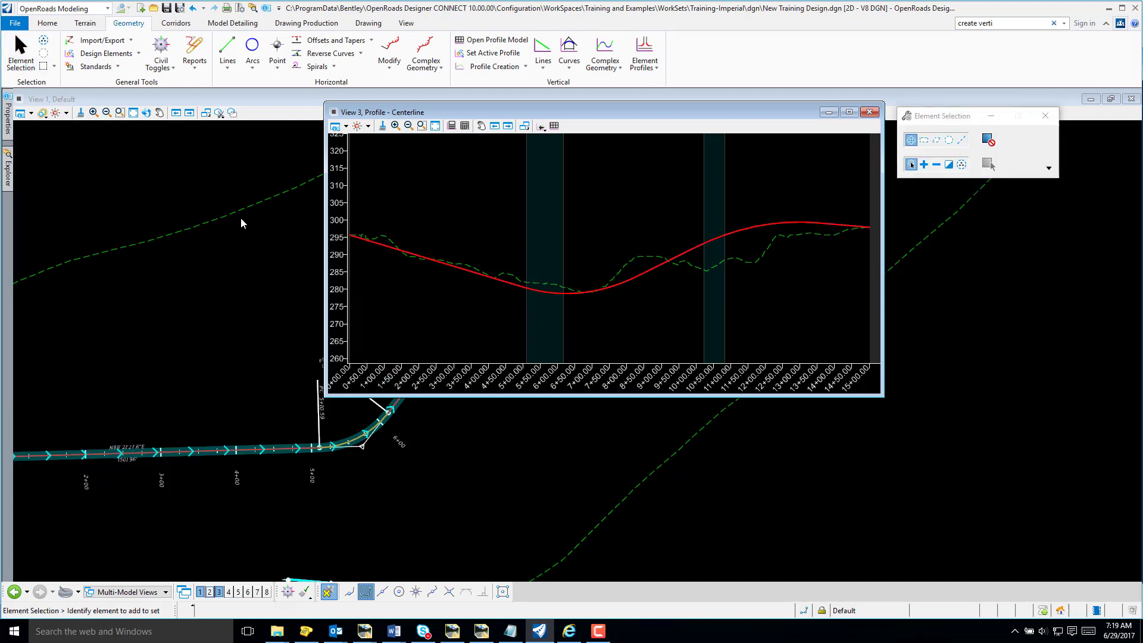
left_click(381, 247)
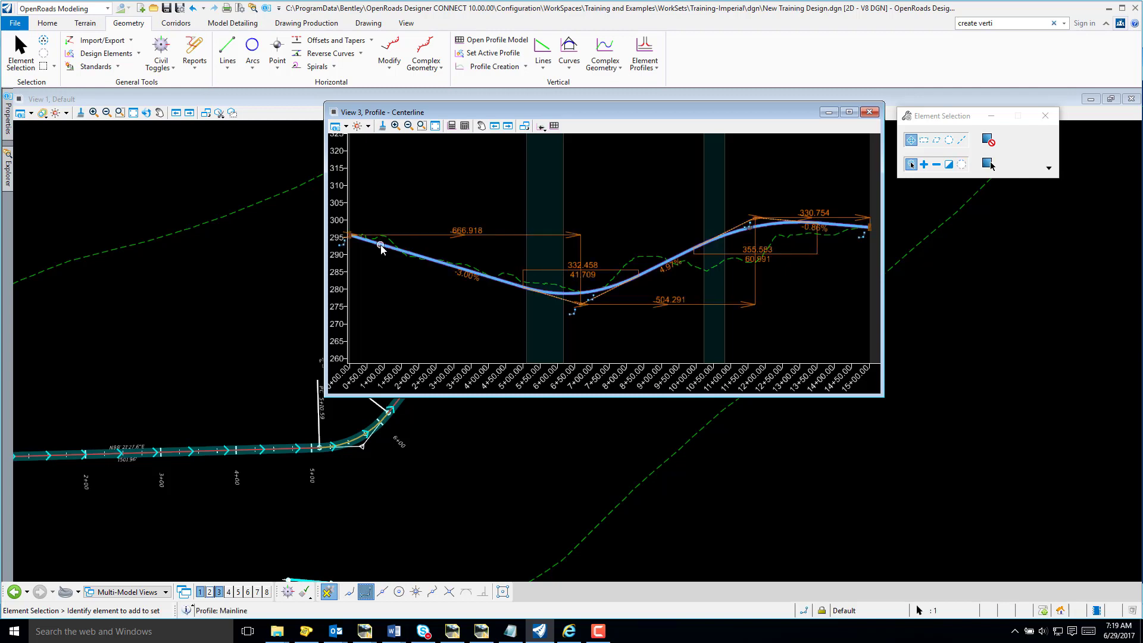
mouse_move(381, 248)
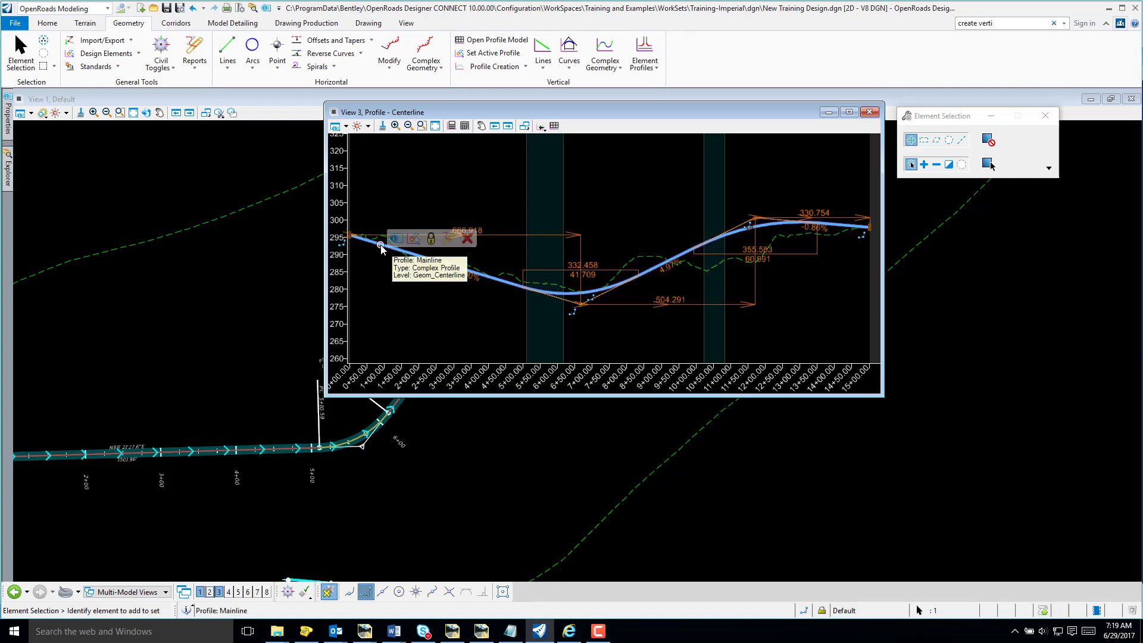
left_click(447, 238)
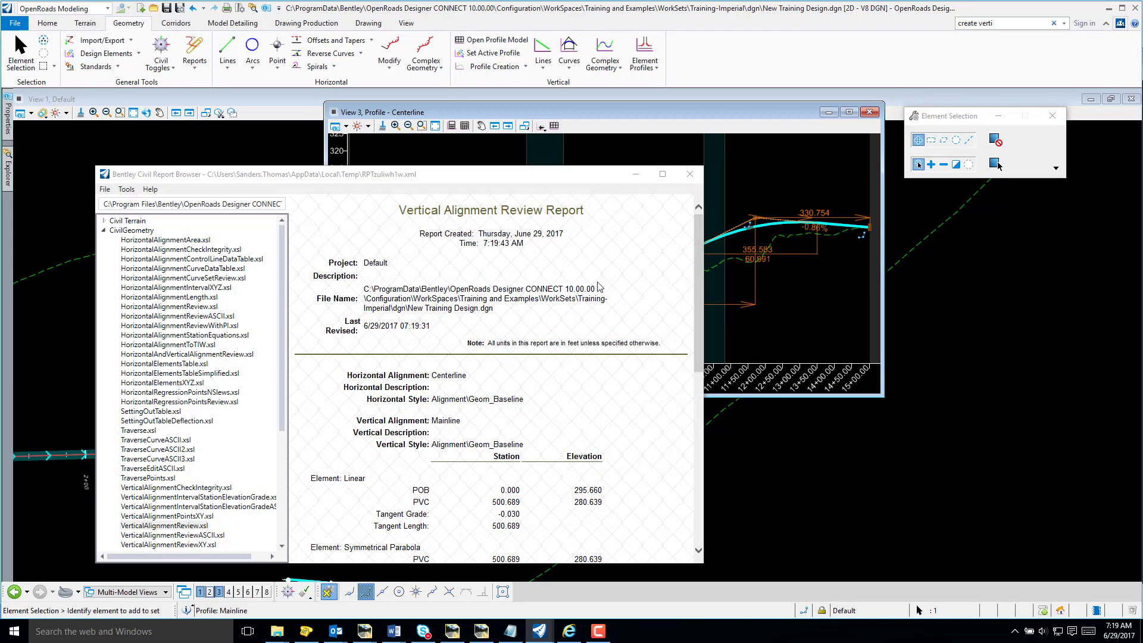
left_click_drag(699, 271, 679, 456)
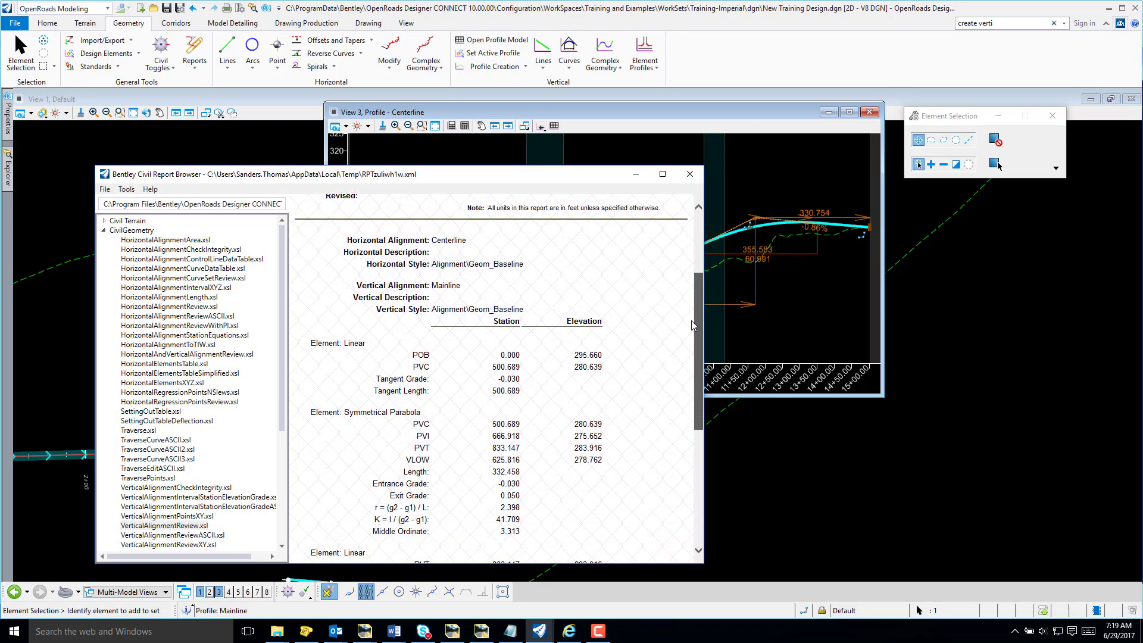